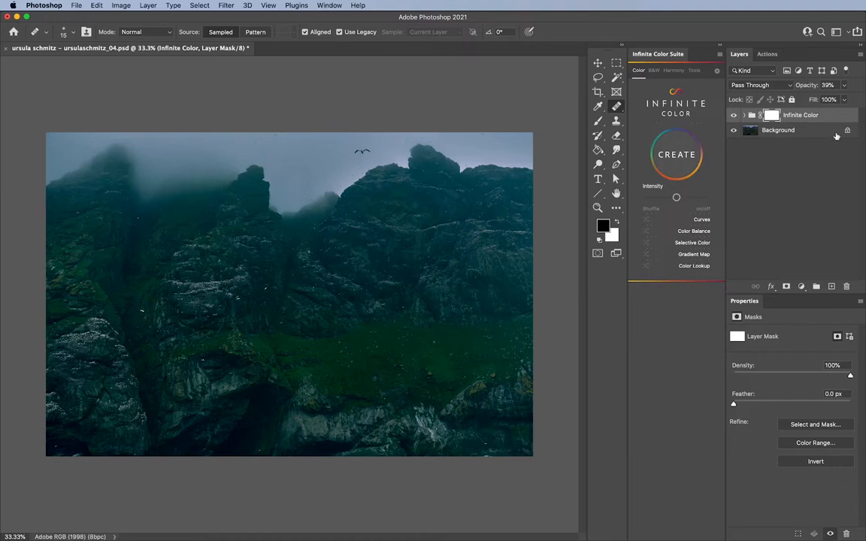
# - Replace the masked Infinite Color group with a newly created color grade, with the Group Mask option turned off
pyautogui.moveTo(774, 115); pyautogui.dragTo(845, 288)
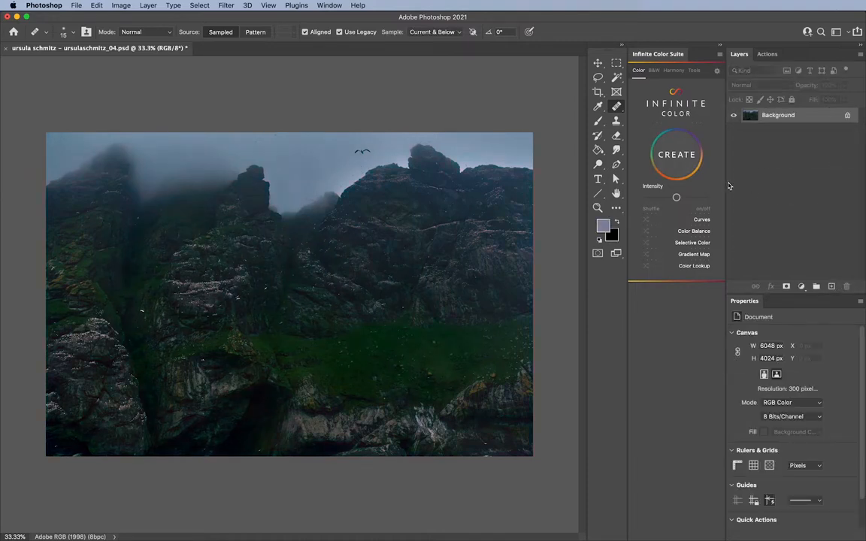
pyautogui.click(678, 156)
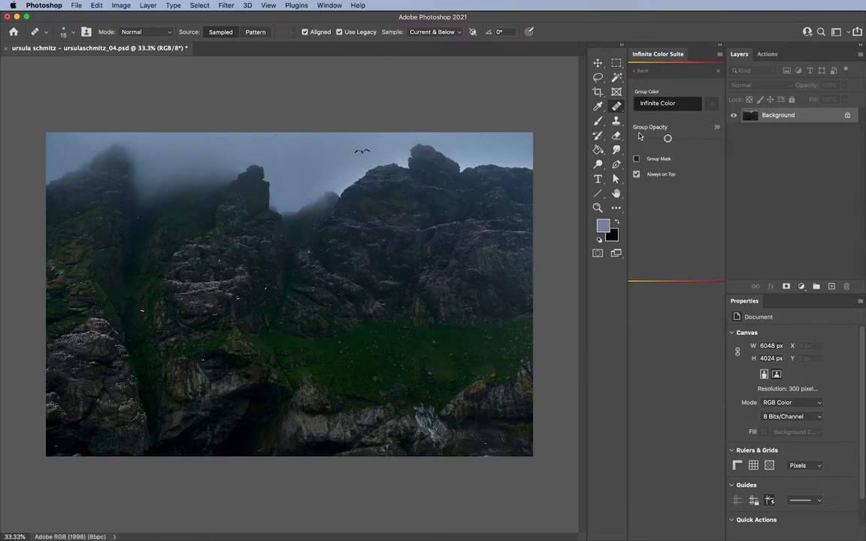
pyautogui.click(641, 70)
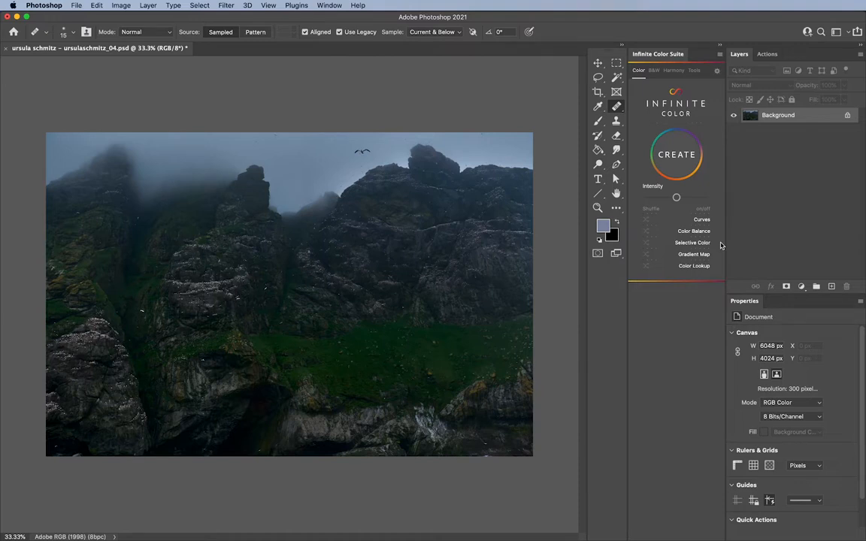
pyautogui.click(679, 155)
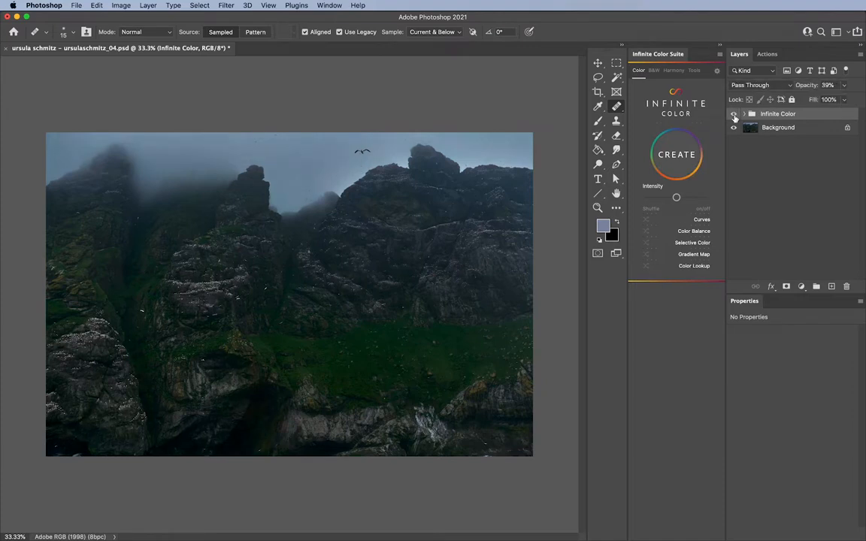
# - Hide the Infinite Color group and start a Color Range selection on the landscape photo
pyautogui.click(734, 115)
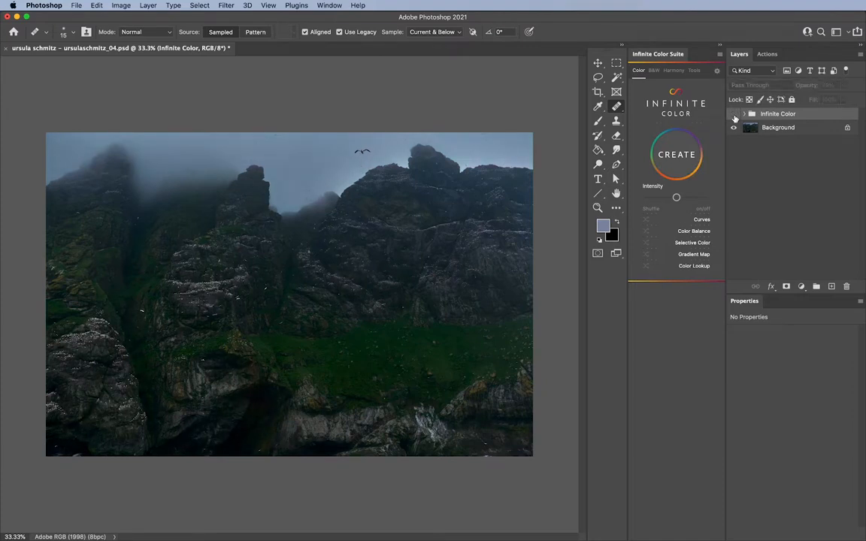
pyautogui.click(201, 8)
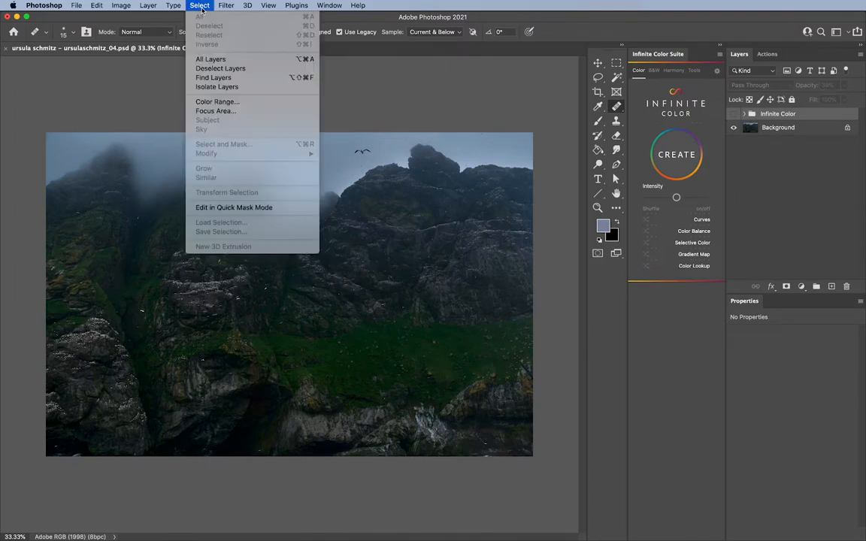
pyautogui.click(219, 103)
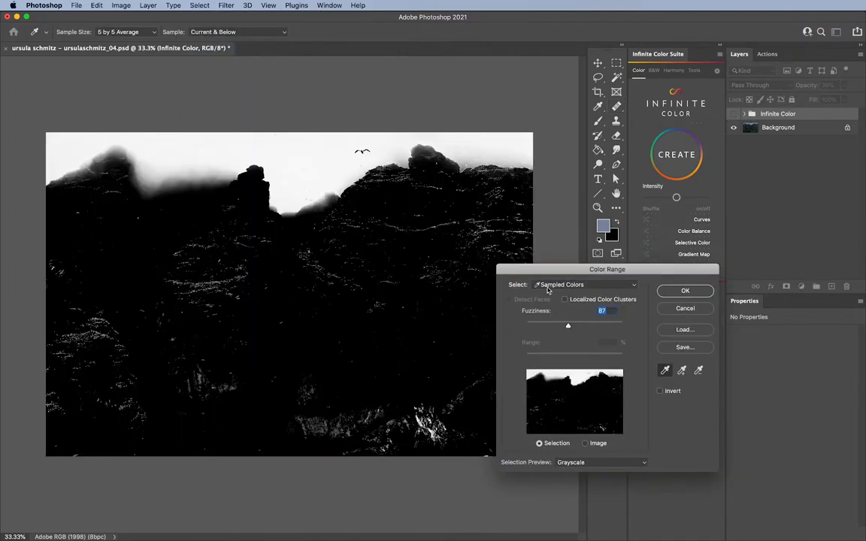
# - Try Color Range selections from sampled colors by picking the sky, the cliffs and the green slope
pyautogui.click(548, 285)
pyautogui.click(555, 286)
pyautogui.click(271, 157)
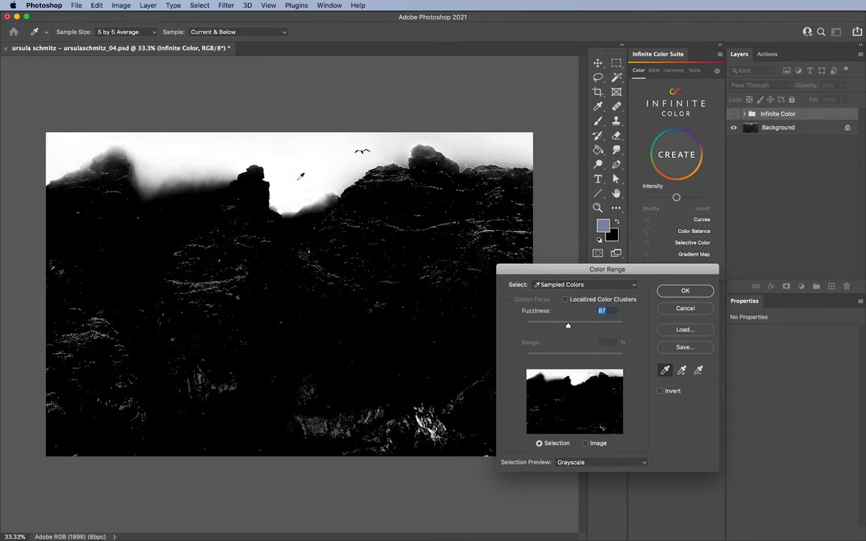
pyautogui.click(310, 275)
pyautogui.click(332, 323)
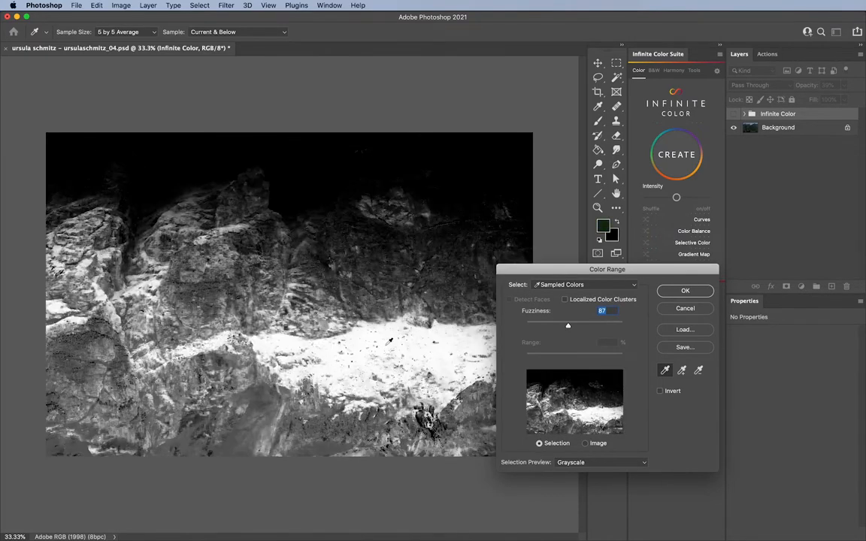
pyautogui.click(358, 309)
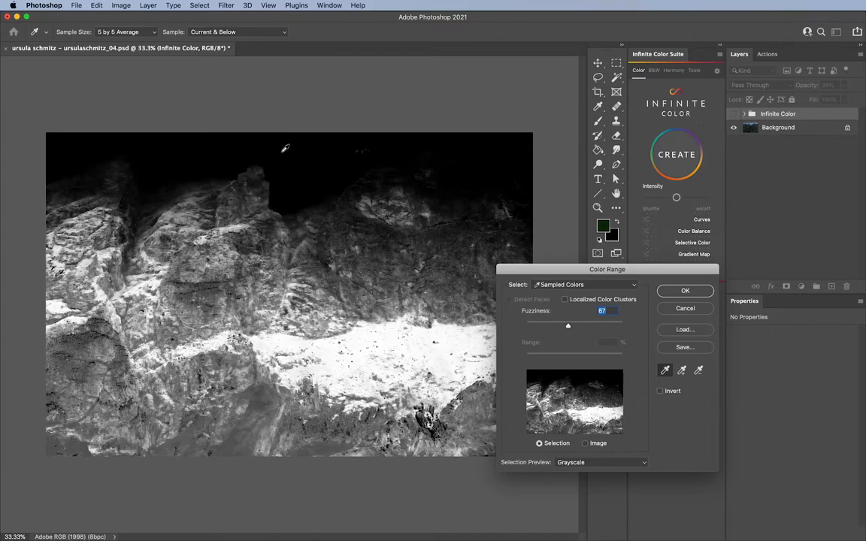
pyautogui.click(268, 144)
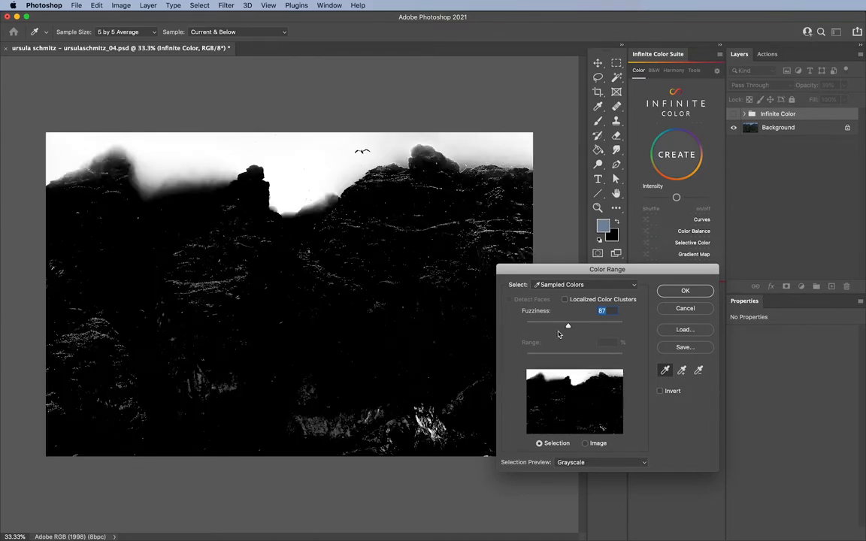
# - Base the Color Range selection on Highlights, with fuzziness at 89% and range at 136
pyautogui.click(586, 288)
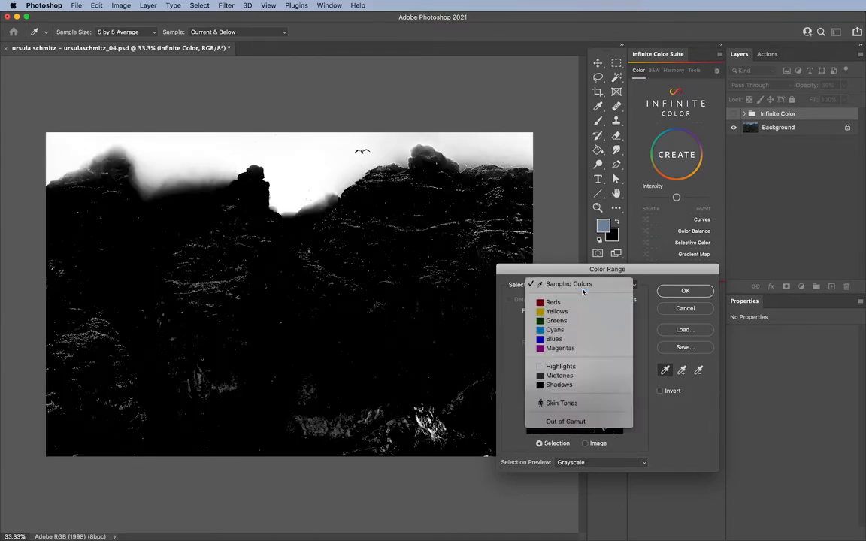
pyautogui.click(560, 367)
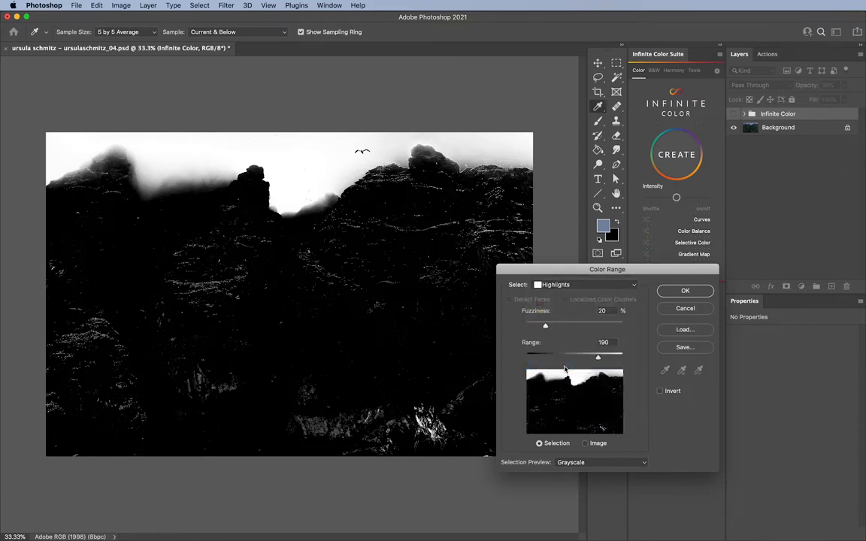
pyautogui.moveTo(562, 324); pyautogui.dragTo(613, 329)
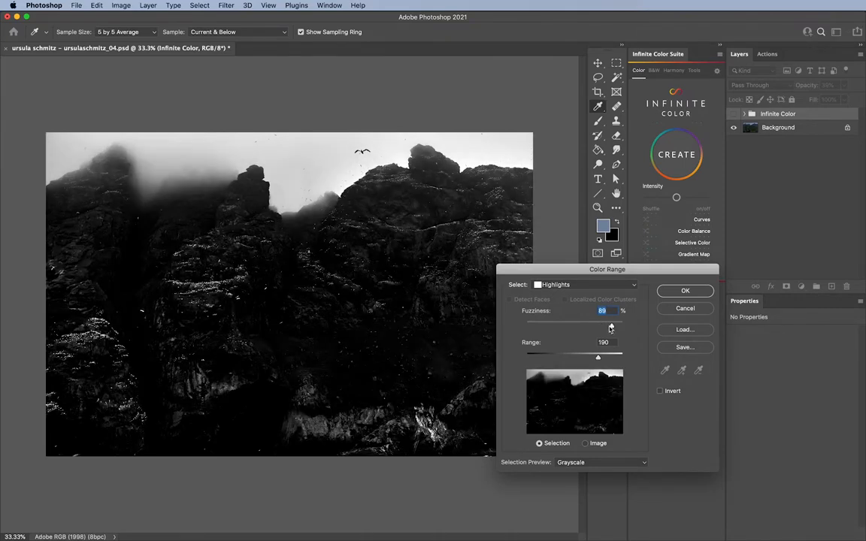
pyautogui.moveTo(598, 358); pyautogui.dragTo(578, 360)
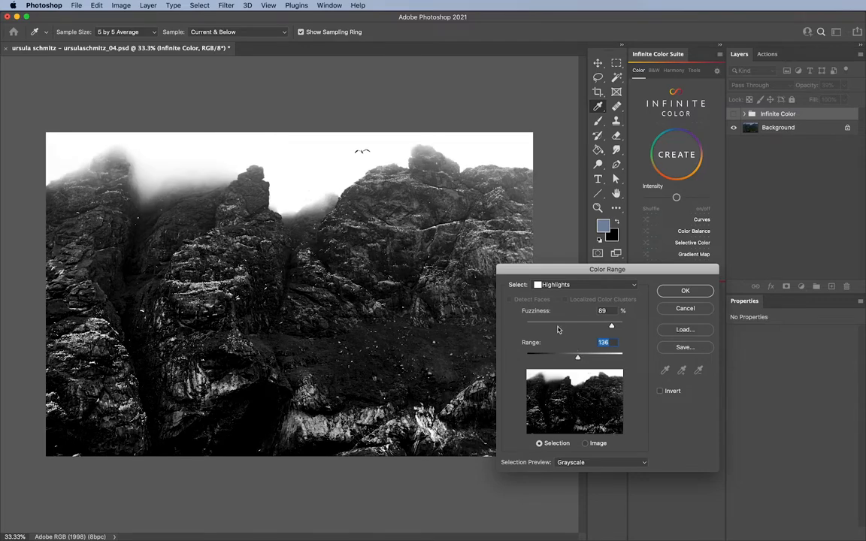
# - Refine the Highlights selection to 61% fuzziness and a range of 111, and apply it
pyautogui.moveTo(611, 325); pyautogui.dragTo(526, 329)
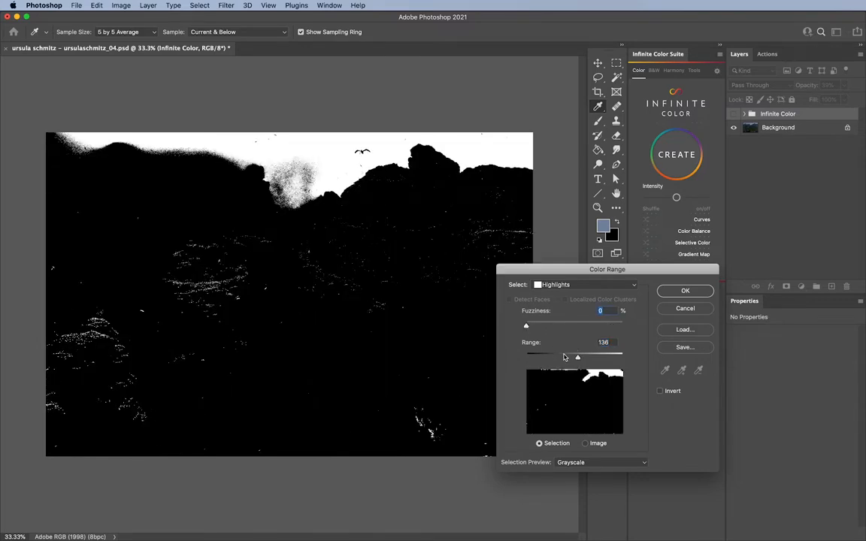
pyautogui.moveTo(578, 358); pyautogui.dragTo(557, 360)
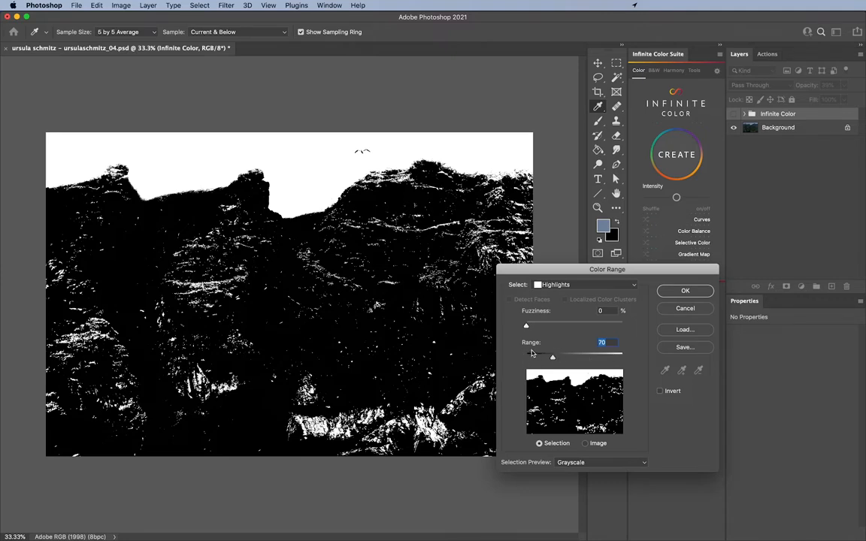
pyautogui.moveTo(559, 359); pyautogui.dragTo(562, 361)
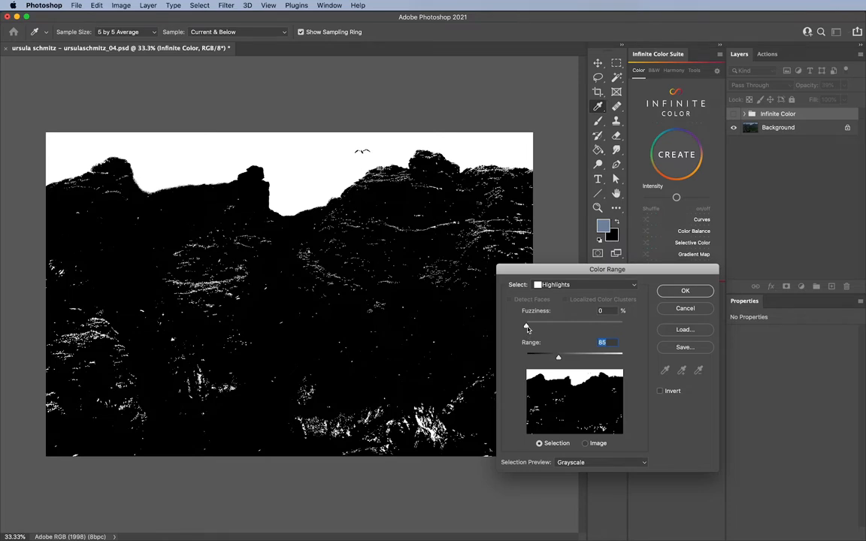
pyautogui.moveTo(527, 329); pyautogui.dragTo(578, 327)
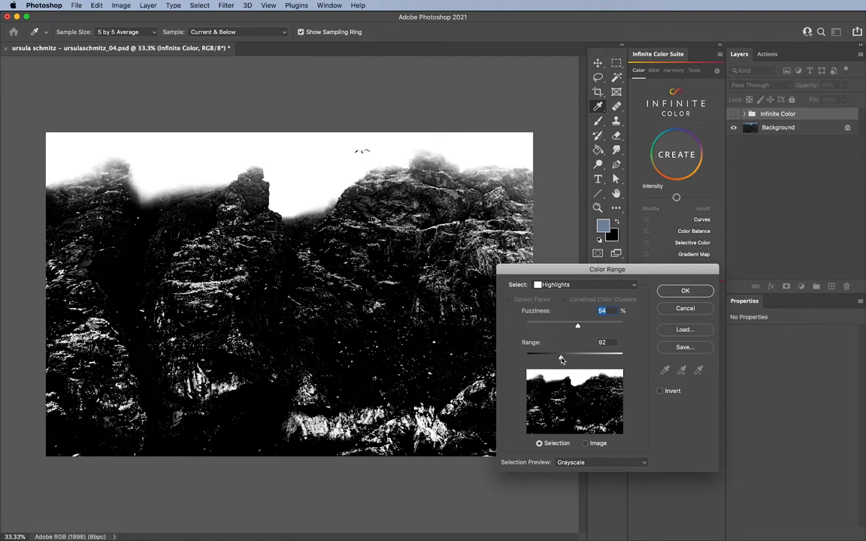
pyautogui.moveTo(561, 360); pyautogui.dragTo(585, 328)
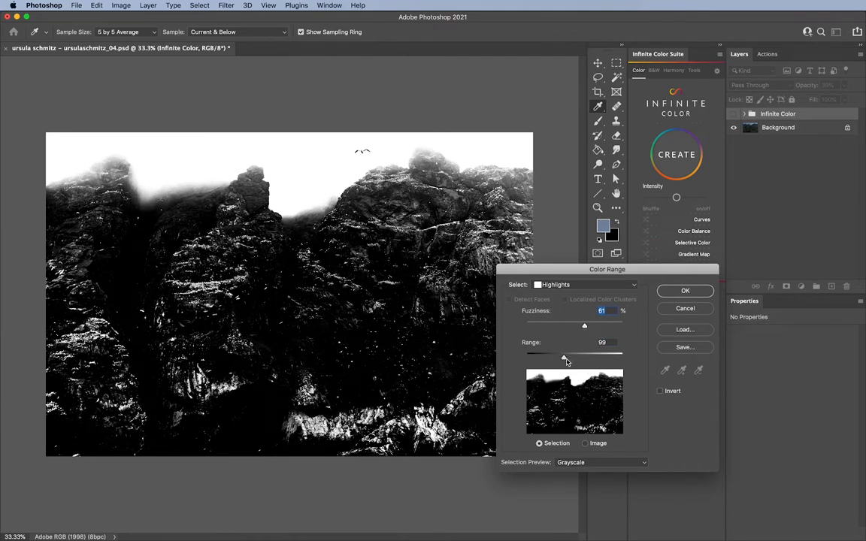
pyautogui.moveTo(566, 362); pyautogui.dragTo(568, 361)
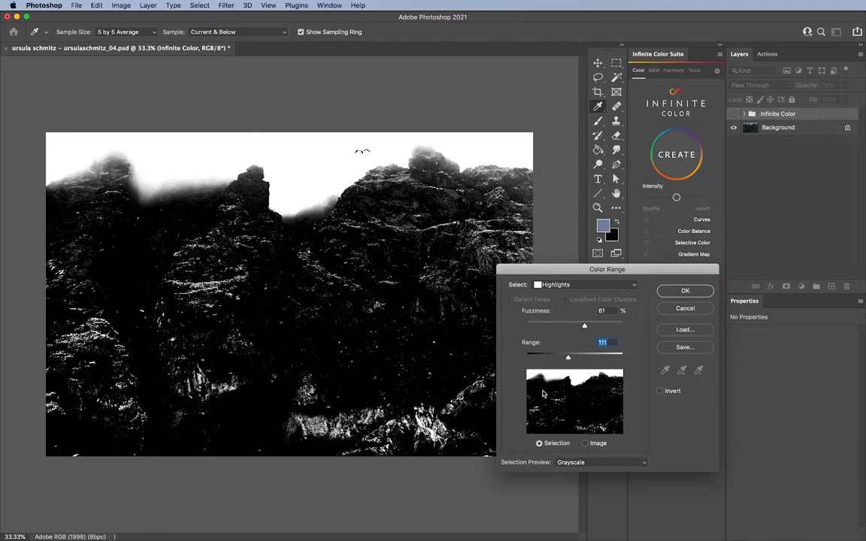
pyautogui.click(685, 292)
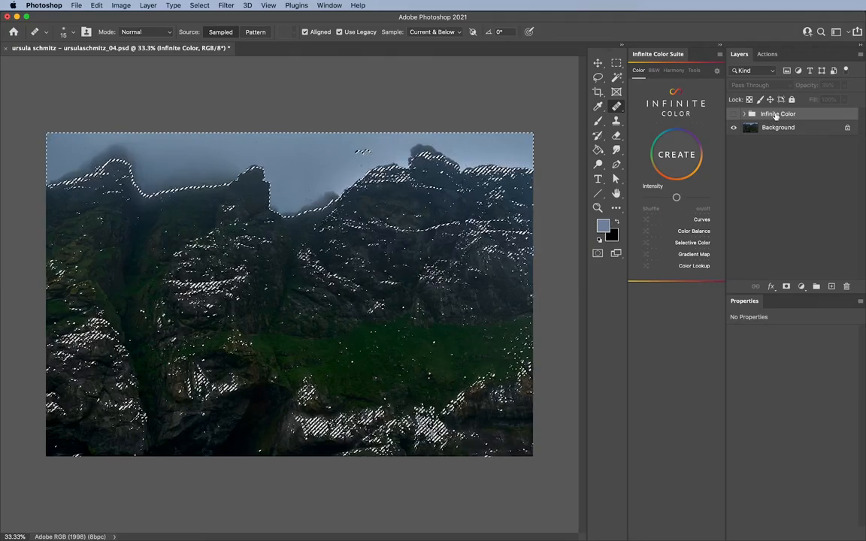
# - Add the highlights selection as a mask on the Infinite Color group and set the layer thumbnails to medium size
pyautogui.click(787, 286)
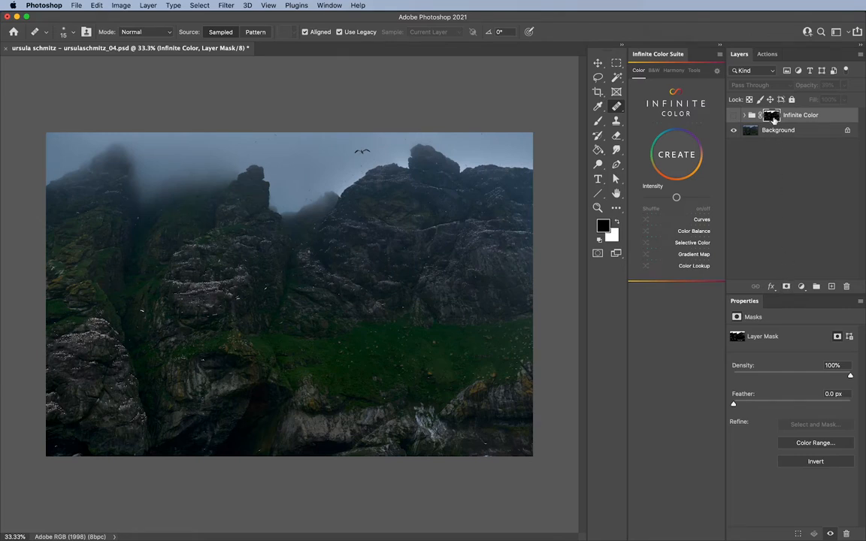
pyautogui.rightClick(773, 117)
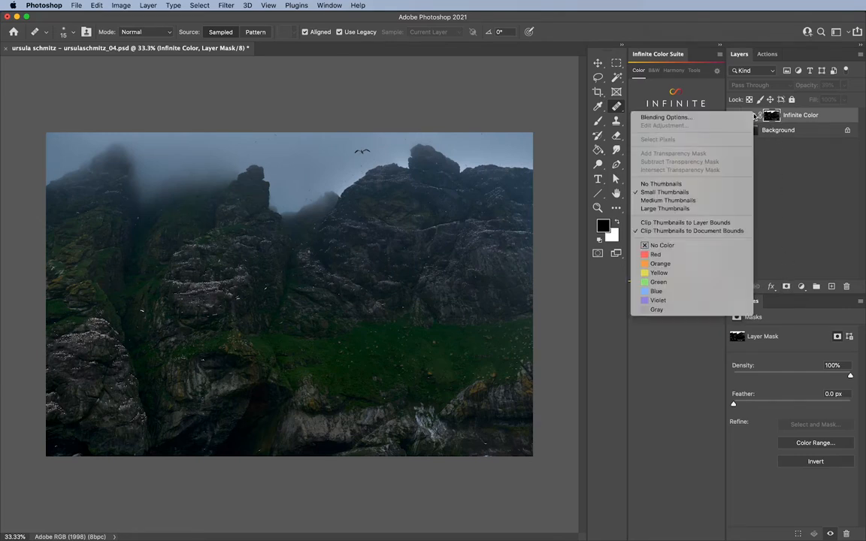
pyautogui.click(715, 200)
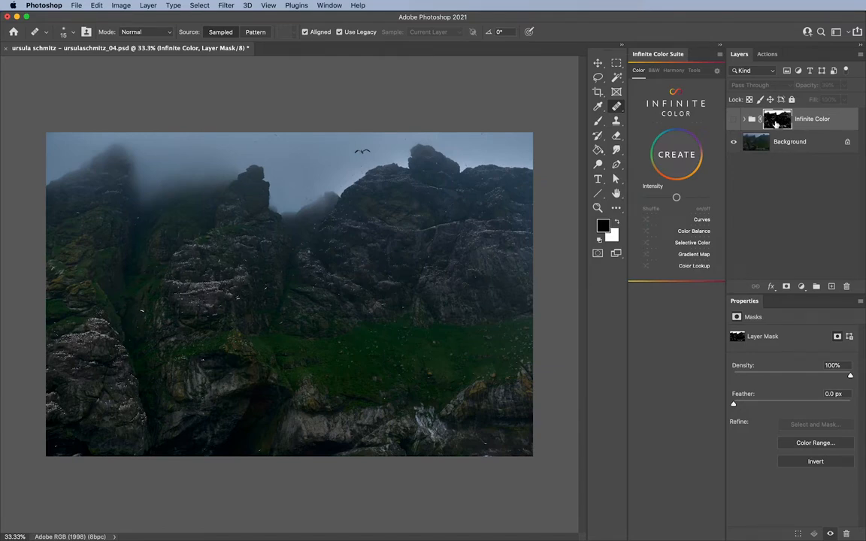
# - View the group's highlights mask on its own and compare the image with the Infinite Color group shown and hidden
pyautogui.keyDown('alt'); pyautogui.click(776, 123); pyautogui.keyUp('alt')
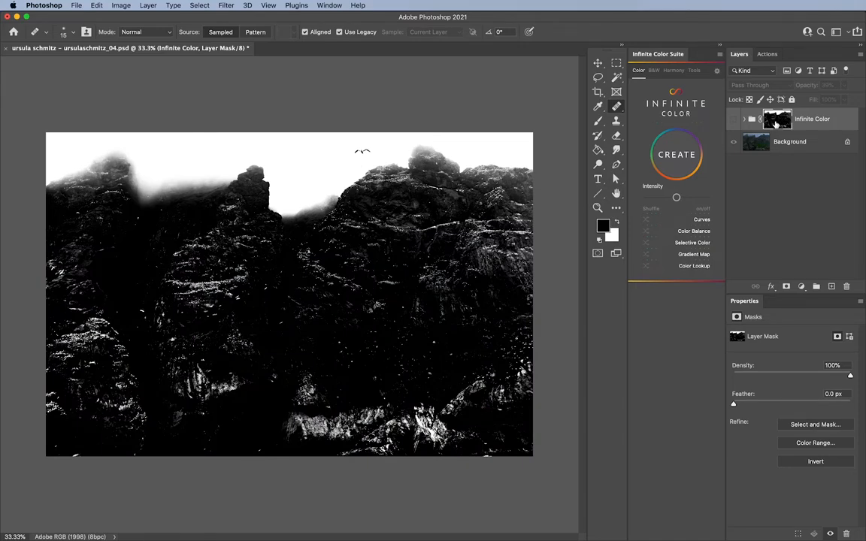
pyautogui.keyDown('alt'); pyautogui.click(775, 123); pyautogui.keyUp('alt')
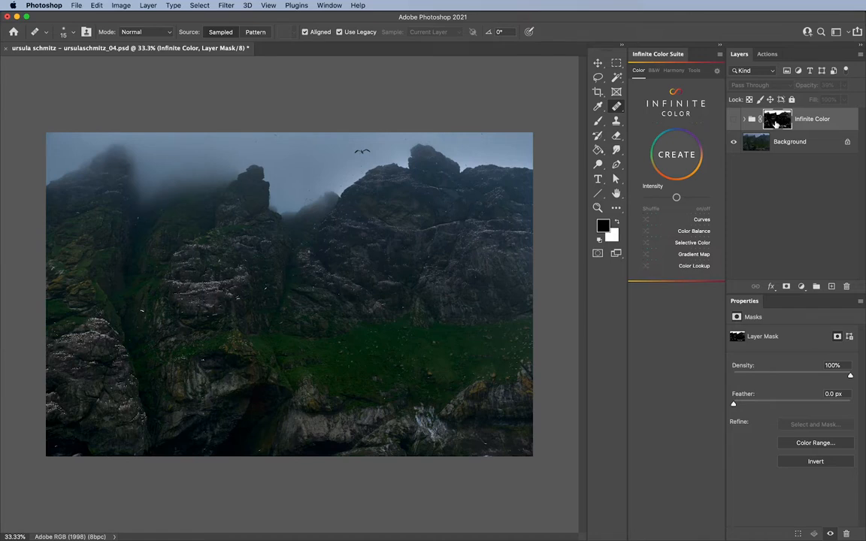
pyautogui.click(737, 121)
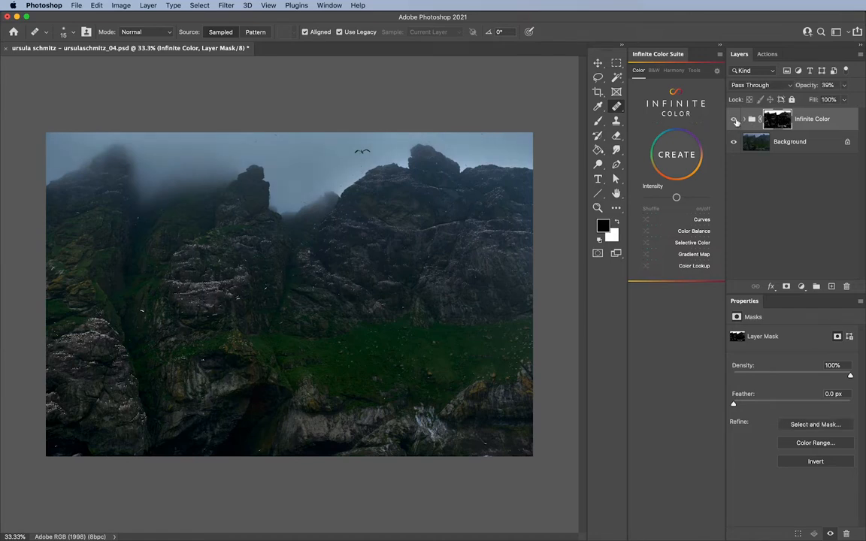
pyautogui.click(750, 121)
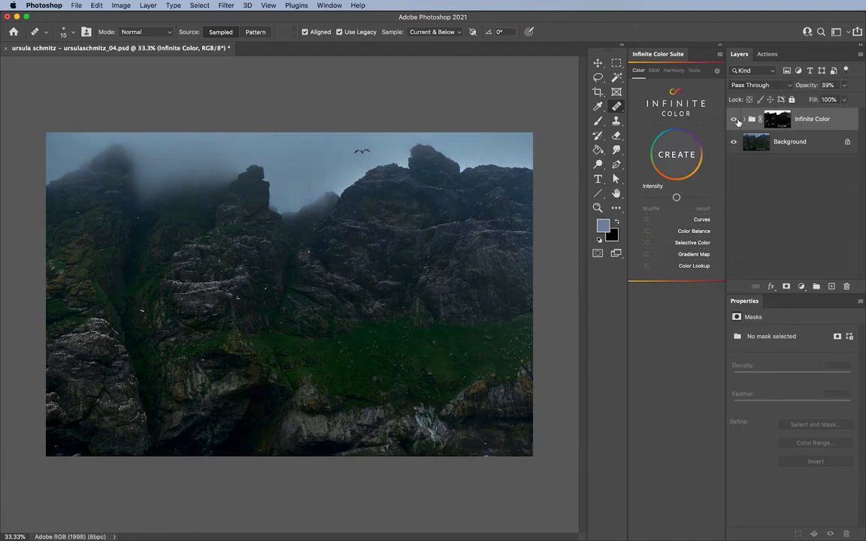
pyautogui.click(736, 121)
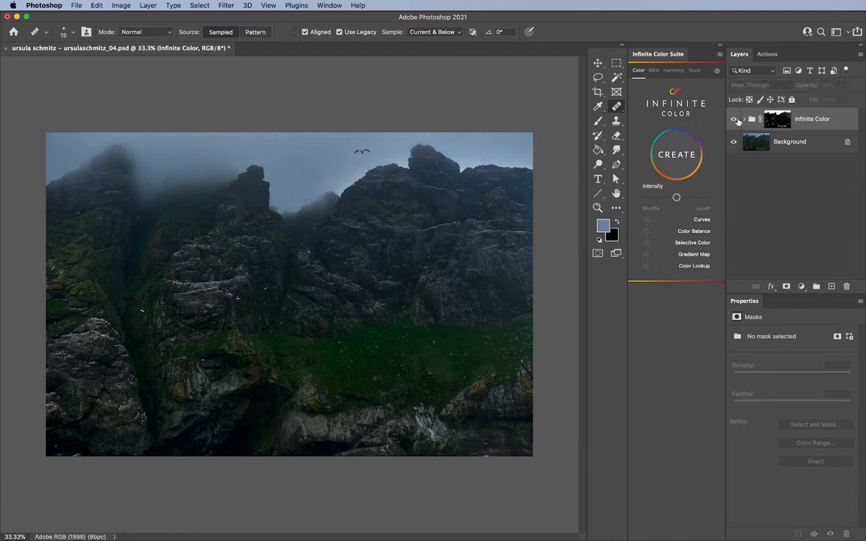
pyautogui.click(735, 120)
# - Raise the Infinite Color group's opacity, compare the image with and without it, and leave the group hidden
pyautogui.click(744, 119)
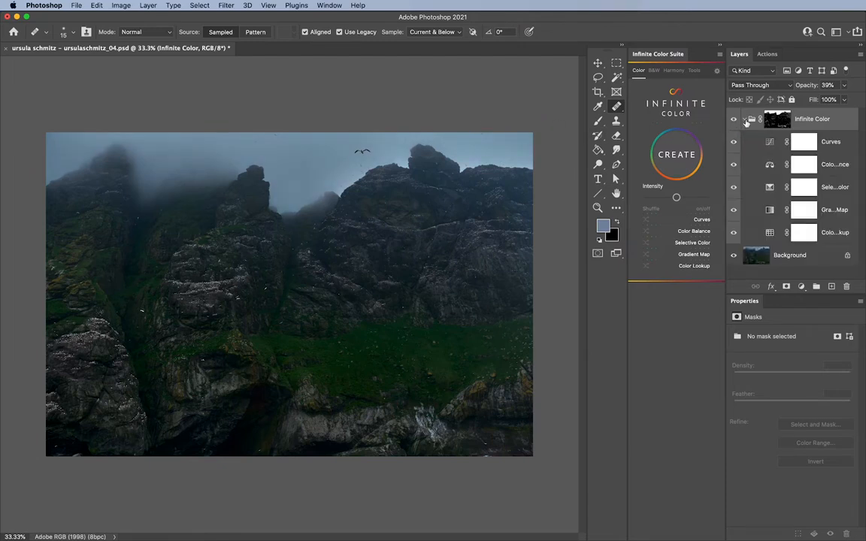
pyautogui.moveTo(806, 87); pyautogui.dragTo(865, 86)
pyautogui.click(735, 120)
pyautogui.click(734, 120)
pyautogui.click(744, 120)
pyautogui.click(734, 120)
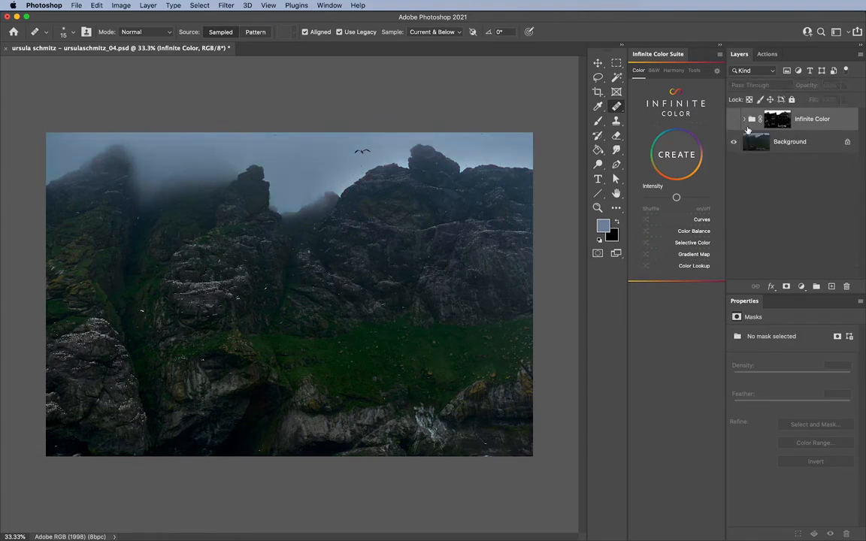
# - Create a second Infinite Color grade above the hidden masked group and generate another color variation for it
pyautogui.click(768, 143)
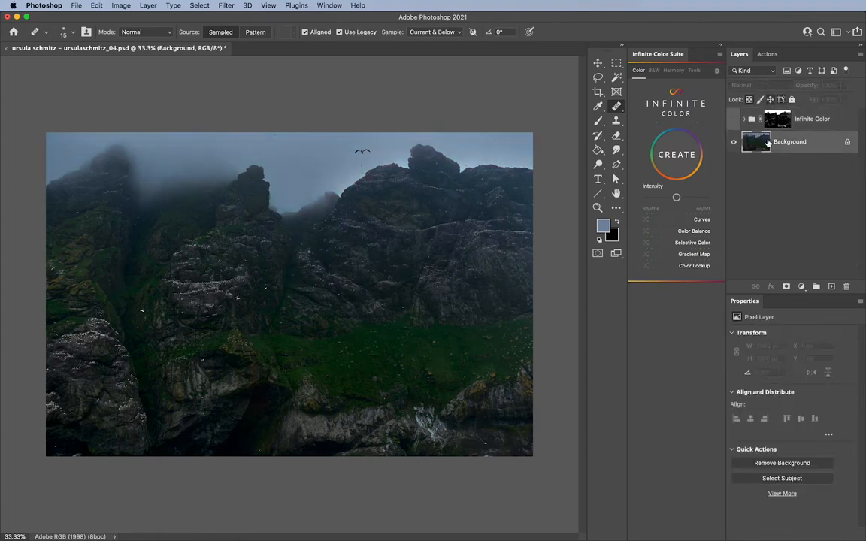
pyautogui.click(673, 155)
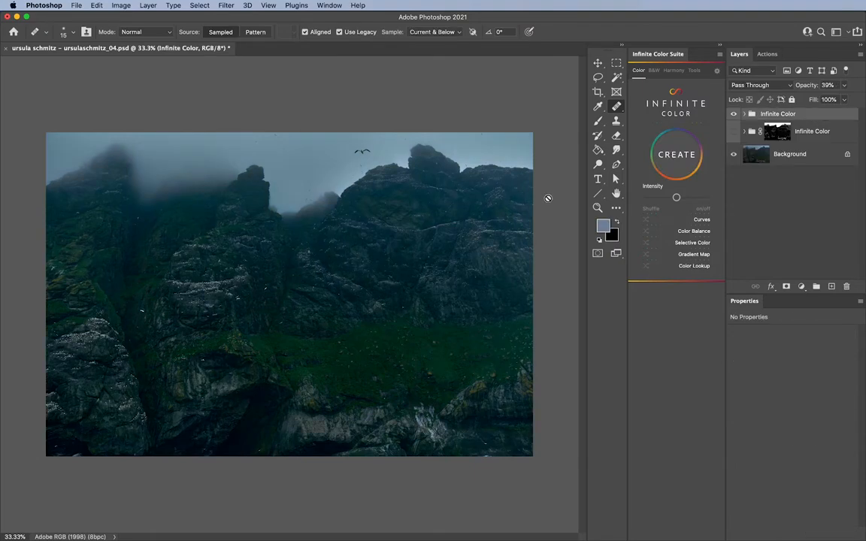
pyautogui.click(684, 157)
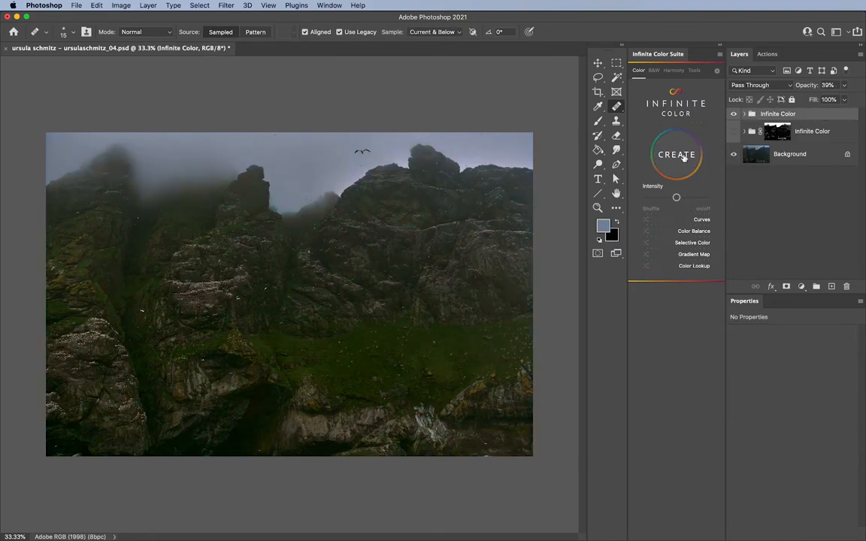
# - Select the image's shadows with Color Range, using 31% fuzziness and a range of 52
pyautogui.click(223, 4)
pyautogui.moveTo(199, 6)
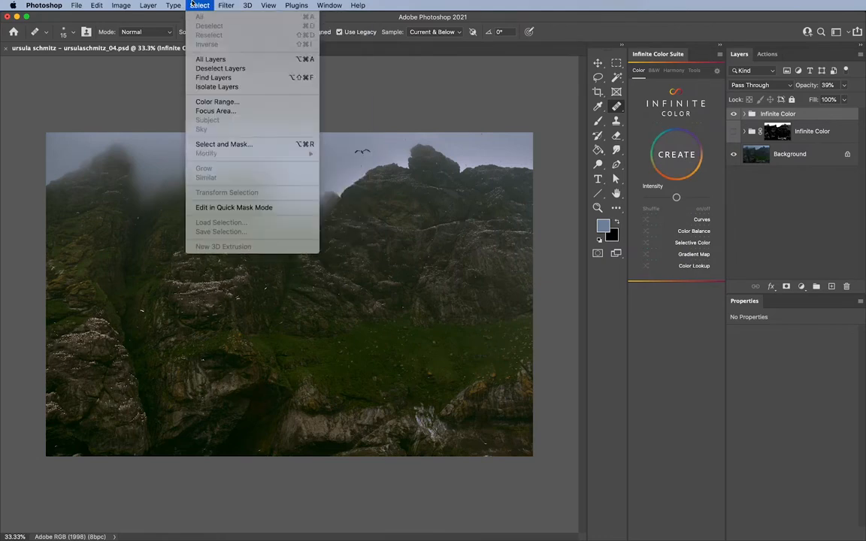
pyautogui.click(218, 103)
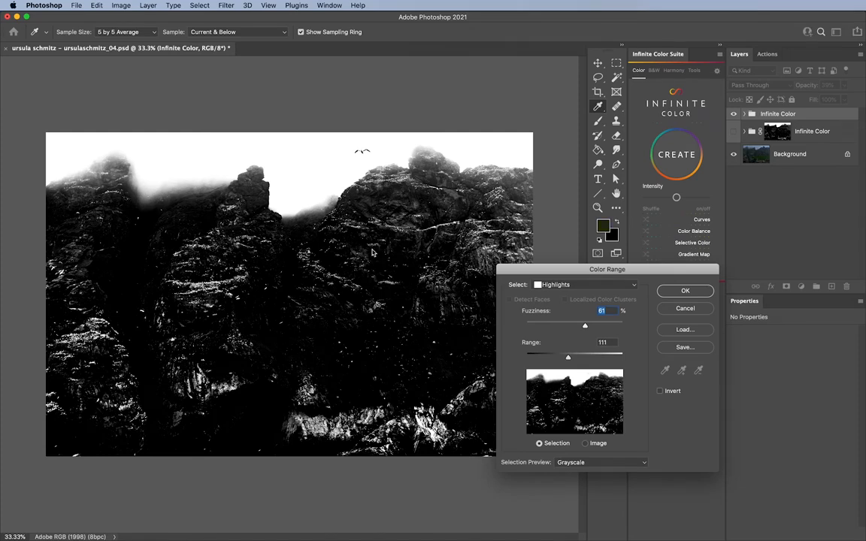
pyautogui.click(340, 175)
pyautogui.click(560, 285)
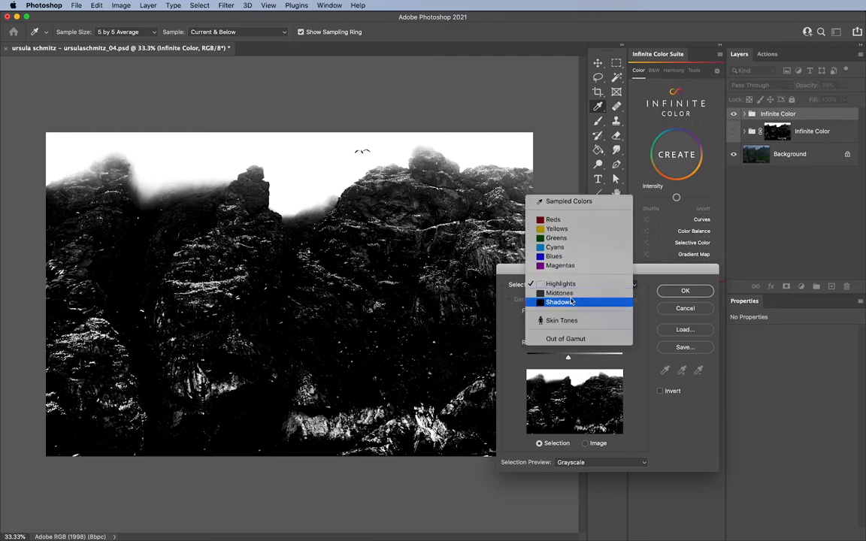
pyautogui.click(571, 301)
pyautogui.moveTo(546, 328); pyautogui.dragTo(556, 329)
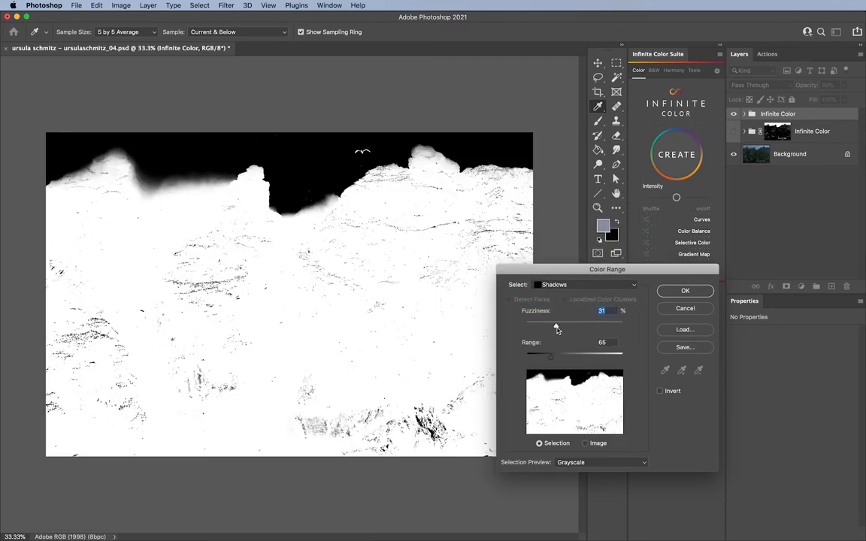
pyautogui.moveTo(549, 358); pyautogui.dragTo(547, 359)
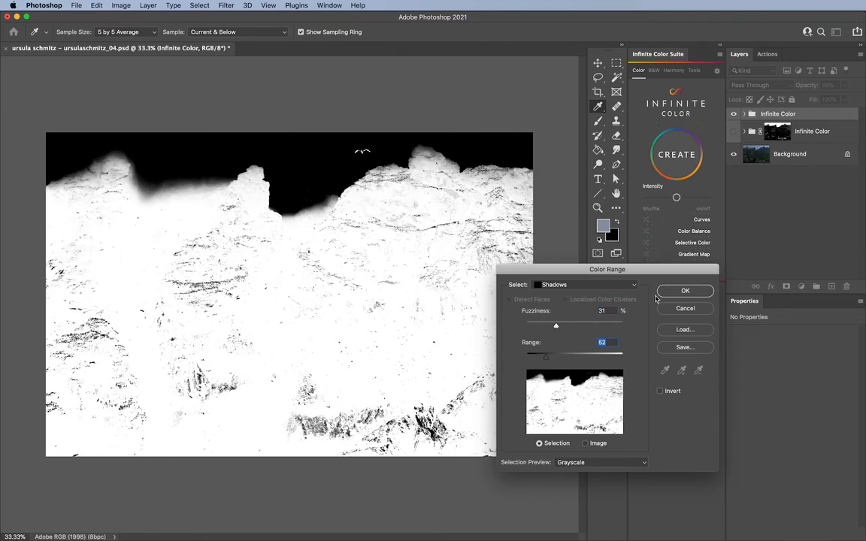
pyautogui.click(685, 291)
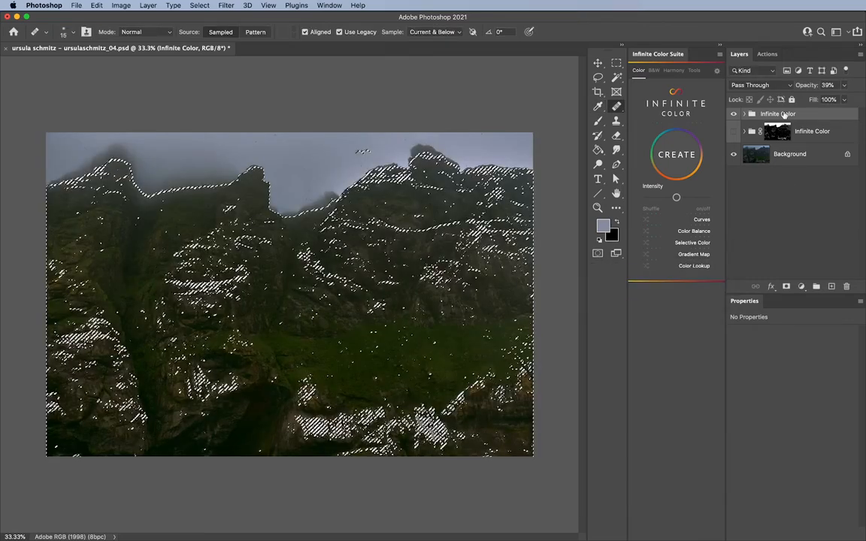
# - Add the shadows selection as a mask on the top Infinite Color group, compare the masked grades, and hide both groups
pyautogui.click(787, 286)
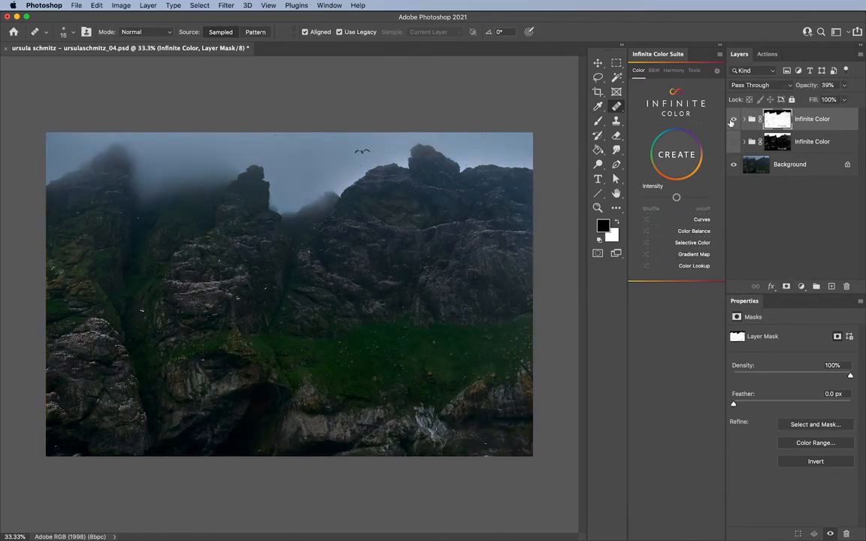
pyautogui.click(734, 119)
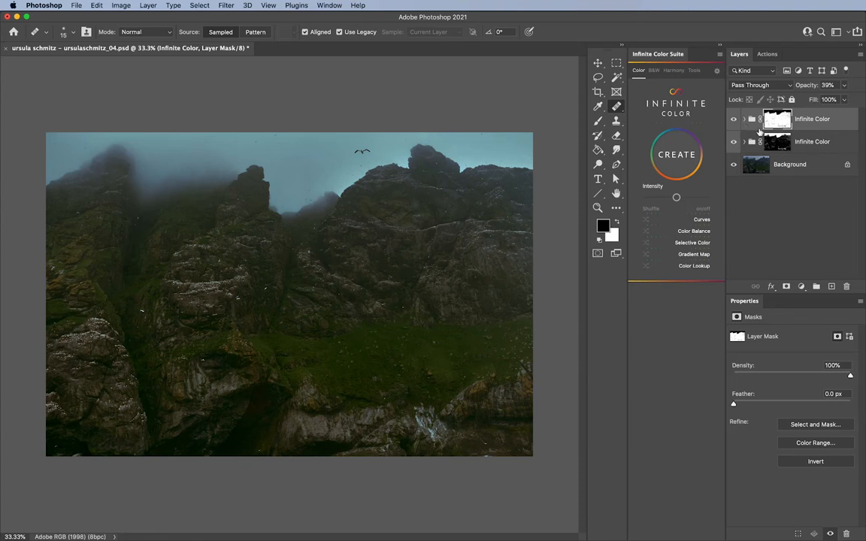
pyautogui.moveTo(735, 121); pyautogui.dragTo(736, 143)
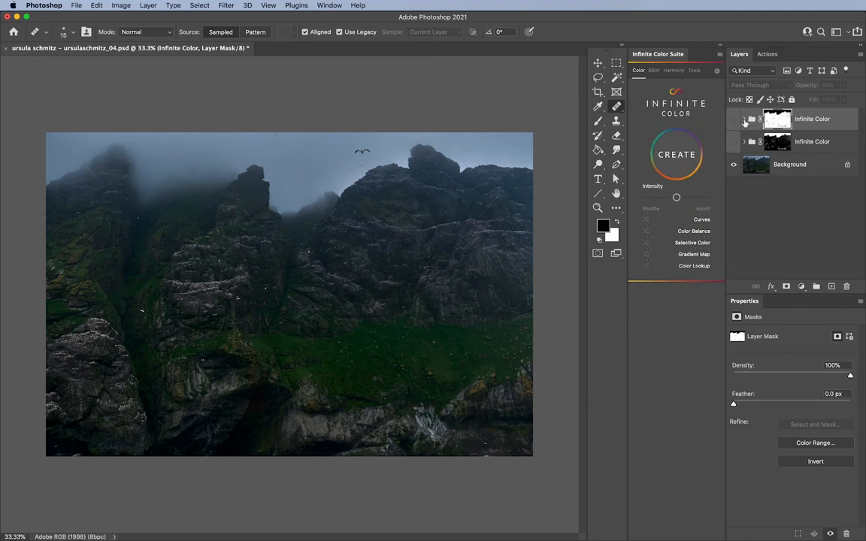
# - Create two higher-intensity Infinite Color variations, hide the newest group, and delete the extra unmasked group beneath it
pyautogui.click(678, 154)
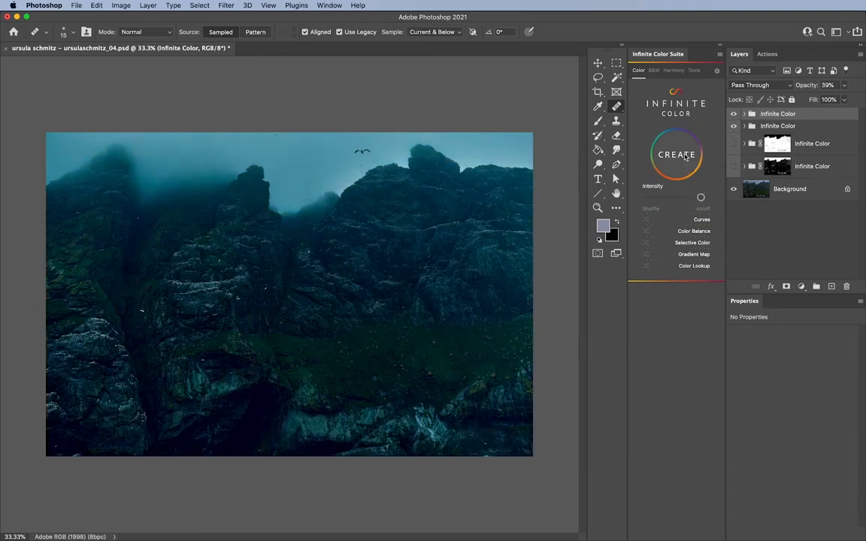
pyautogui.click(685, 160)
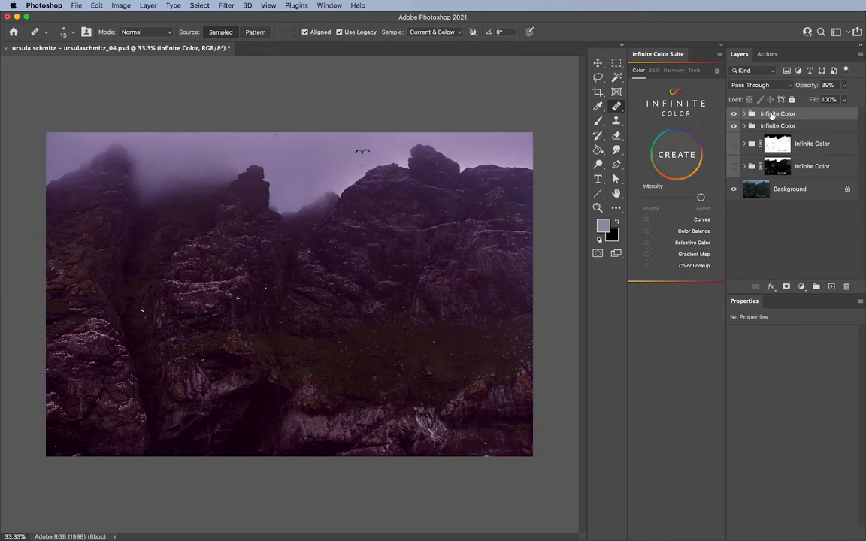
pyautogui.click(734, 114)
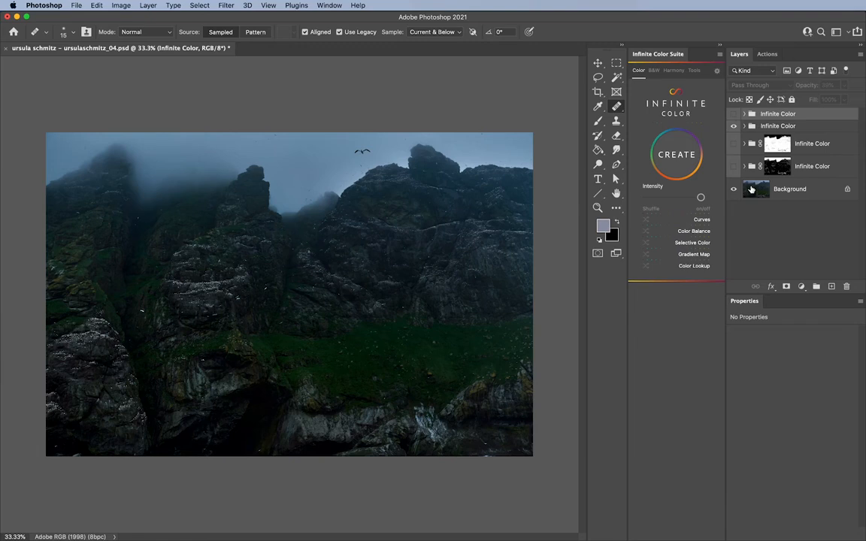
pyautogui.click(827, 128)
pyautogui.moveTo(827, 129); pyautogui.dragTo(848, 287)
# - Select only the darkest shadows of the Background layer with Color Range, using 8% fuzziness and a range of 9
pyautogui.click(783, 183)
pyautogui.click(199, 5)
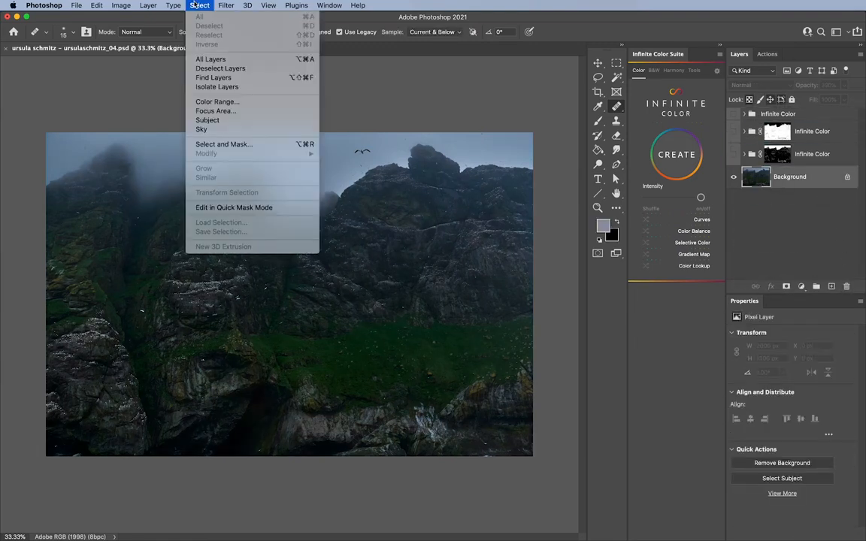
pyautogui.click(227, 103)
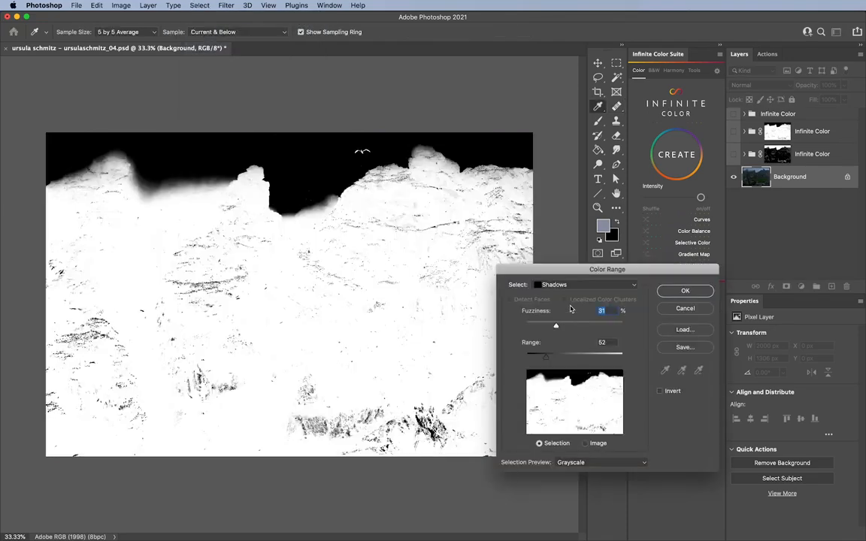
pyautogui.click(572, 284)
pyautogui.click(573, 284)
pyautogui.moveTo(546, 355); pyautogui.dragTo(530, 359)
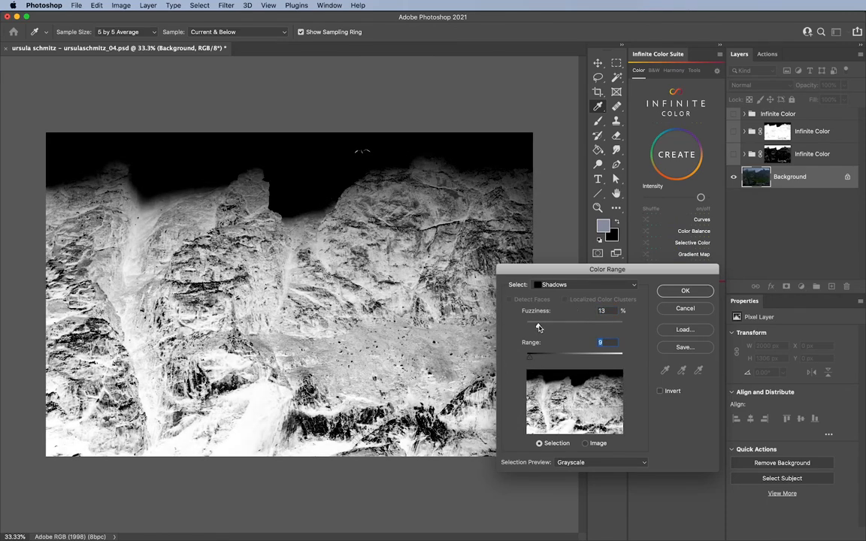
pyautogui.moveTo(556, 326); pyautogui.dragTo(533, 329)
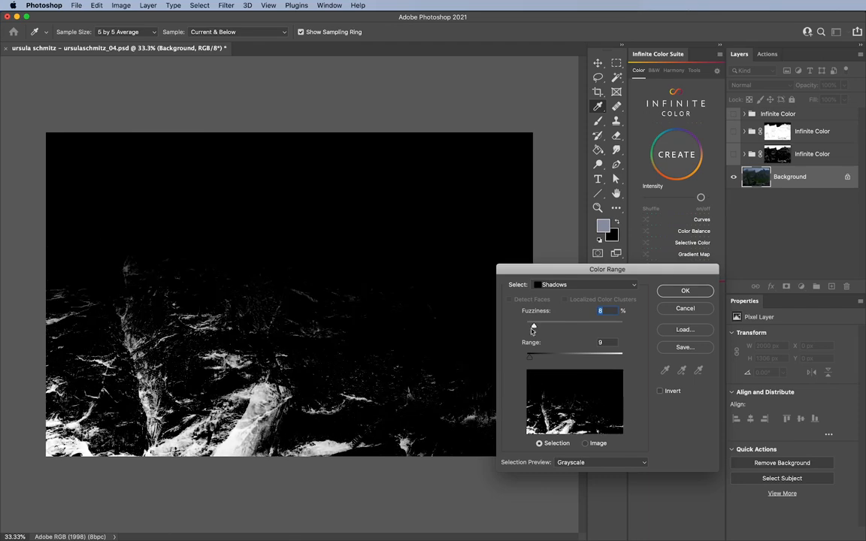
pyautogui.click(685, 293)
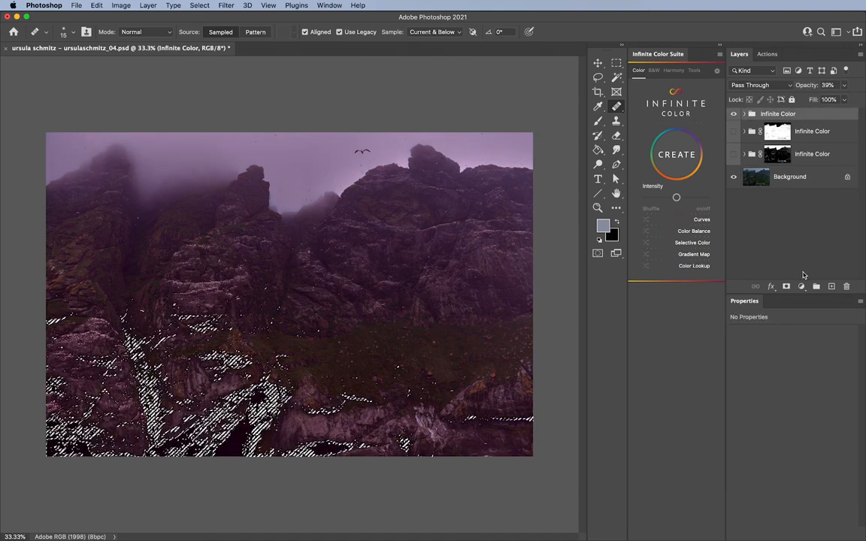
# - Add the deep-shadows selection as a mask on the top Infinite Color group and compare the image with the group hidden and shown
pyautogui.click(786, 287)
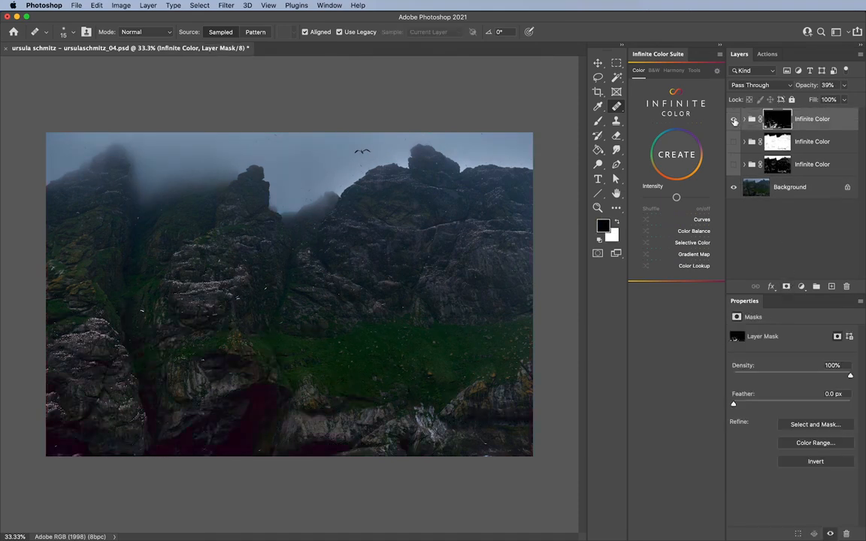
pyautogui.click(733, 119)
pyautogui.click(734, 120)
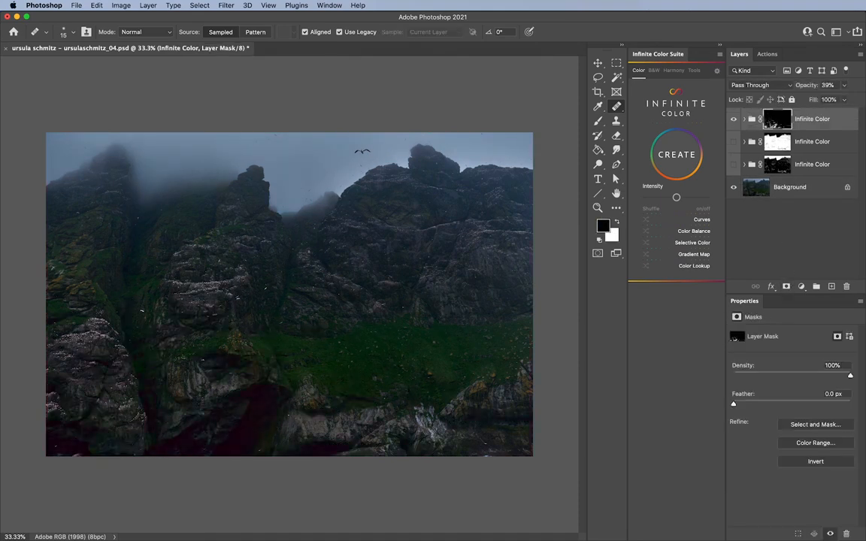